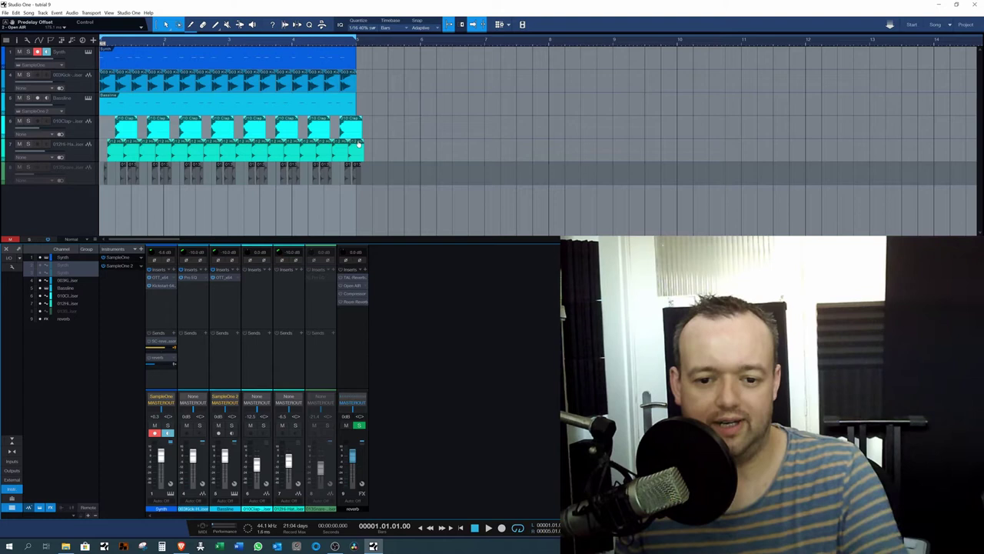
key("space")
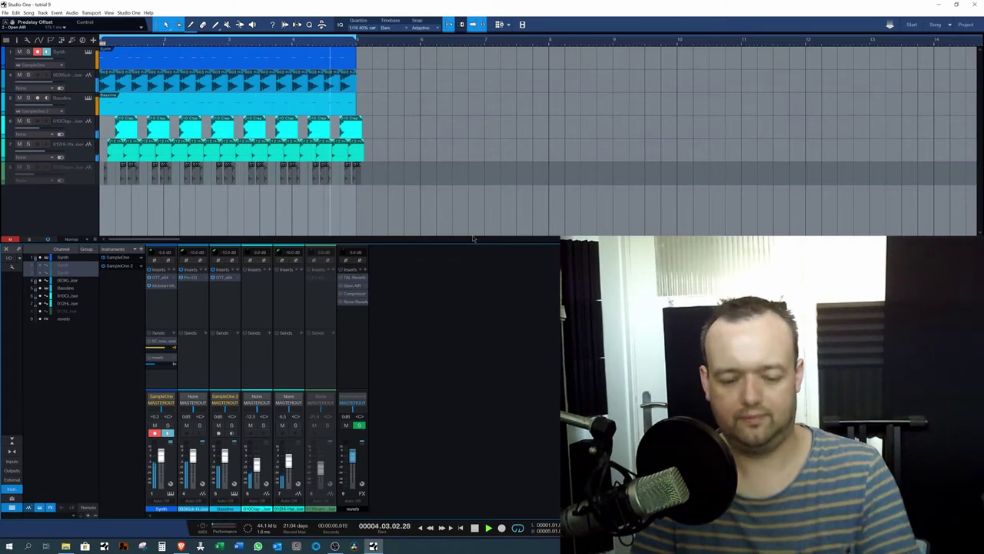
key("space")
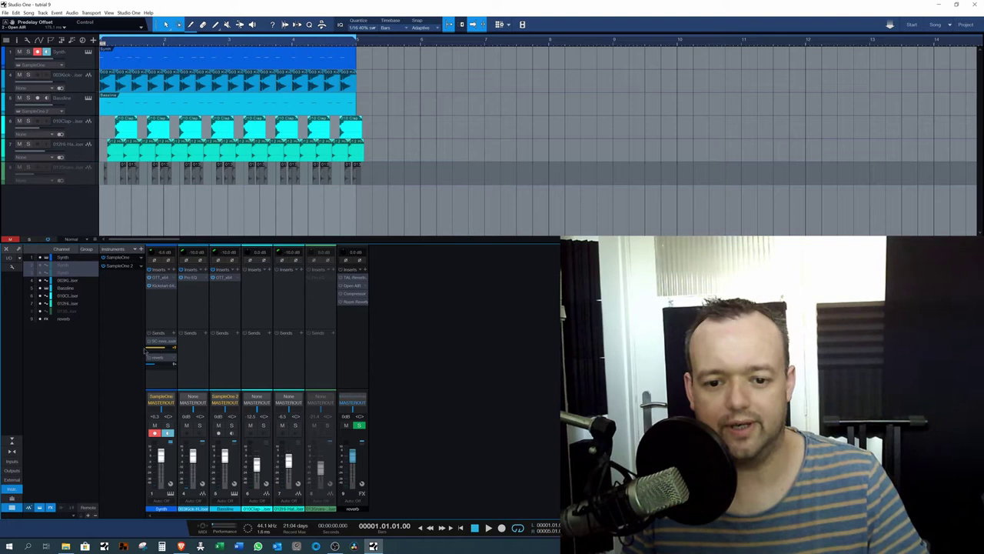
left_click(353, 339)
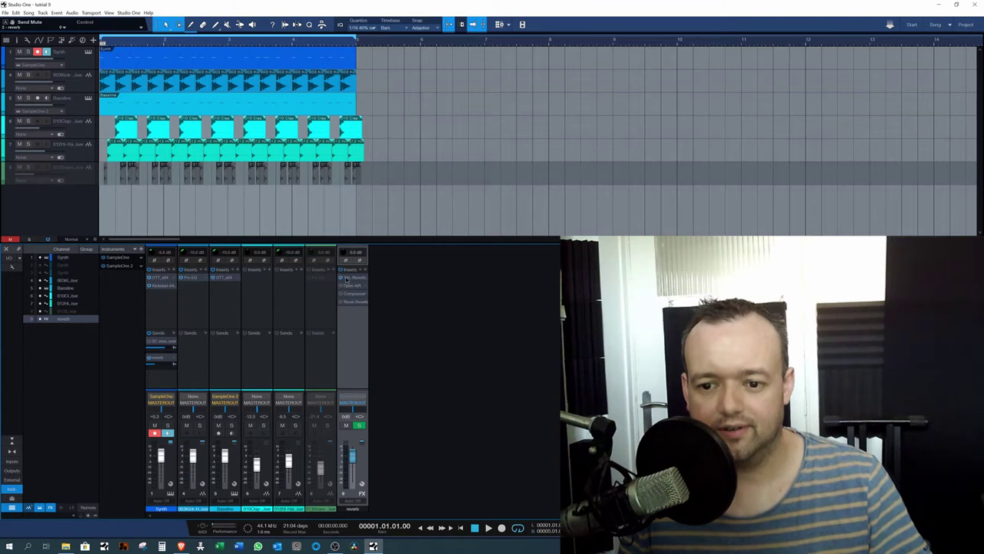
left_click(346, 278)
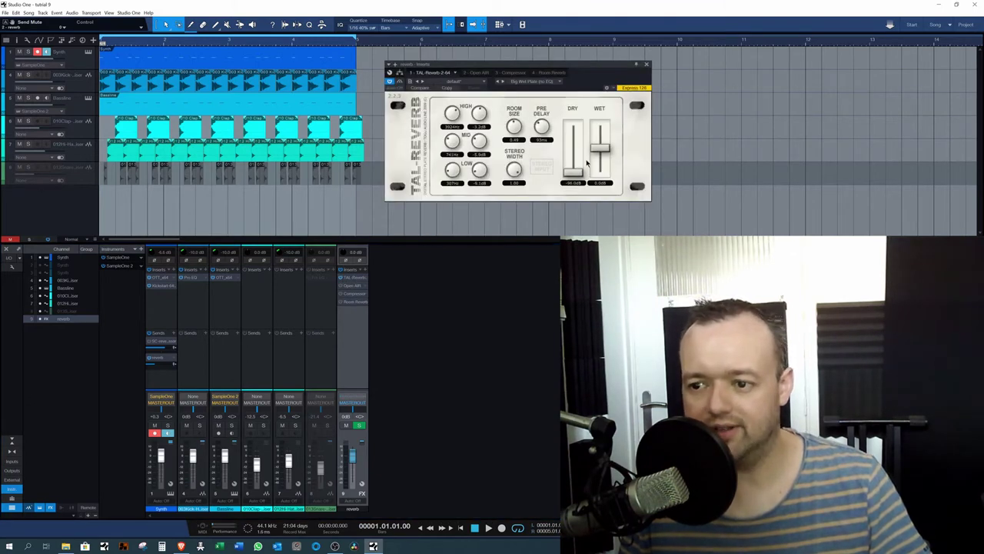
left_click(646, 65)
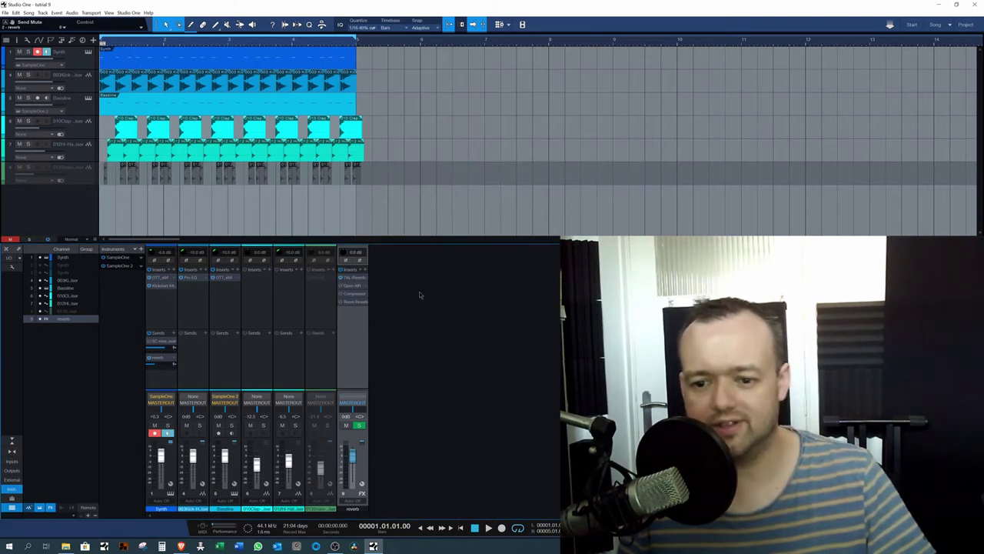
Open the reverb channel's Room Reverb and narrow its room width to about 1.88 m.
left_click(357, 302)
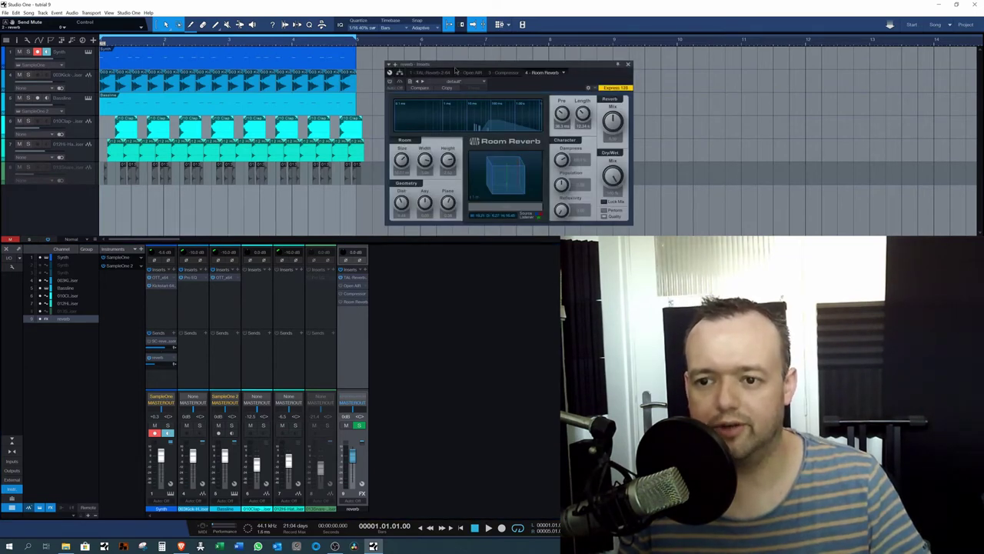
left_click_drag(482, 64, 454, 92)
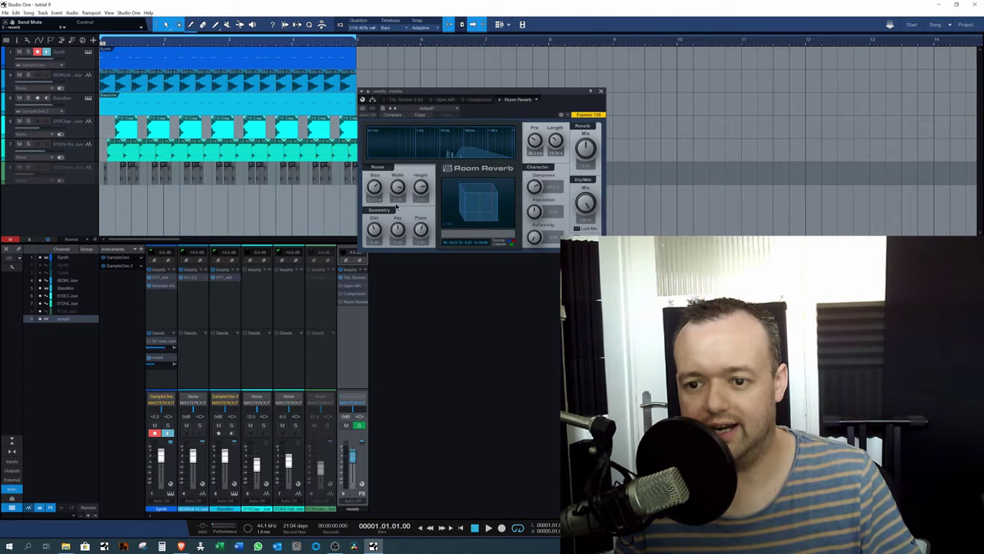
mouse_move(399, 186)
left_mouse_down()
mouse_move(396, 198)
mouse_move(374, 179)
mouse_move(421, 176)
mouse_move(398, 189)
left_mouse_up()
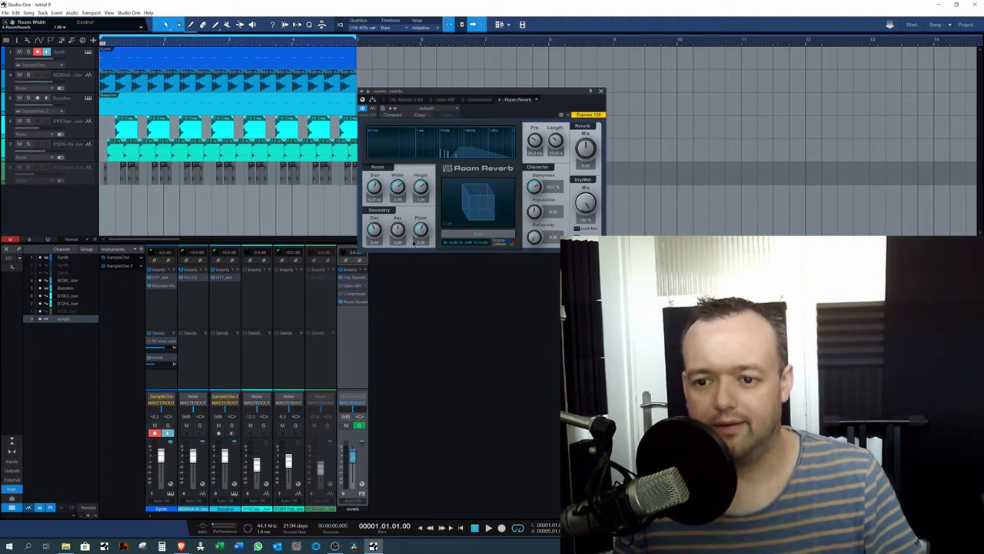
Set the Room Reverb distance to 0.78 m and dampness to about 53.5 %.
left_click_drag(377, 234, 375, 232)
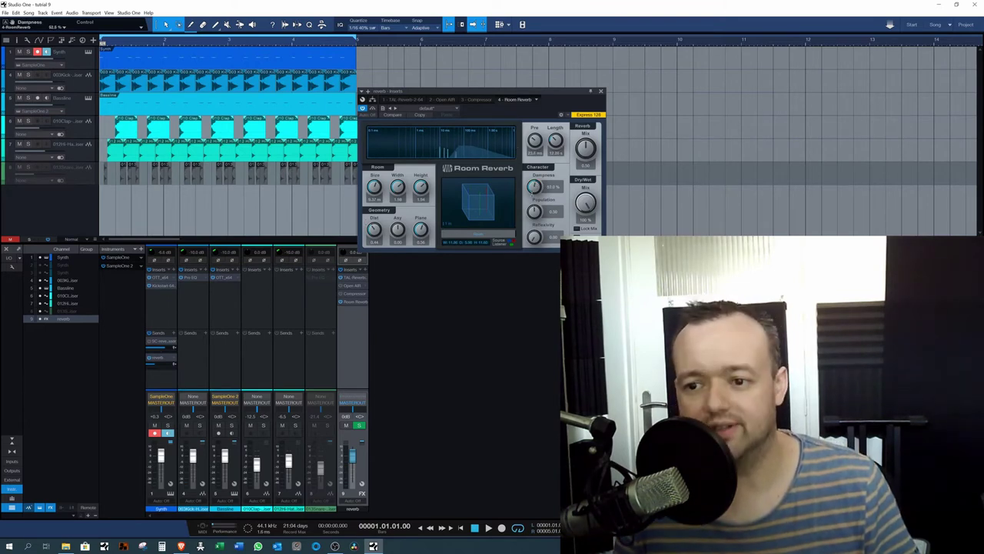
left_click_drag(534, 186, 534, 188)
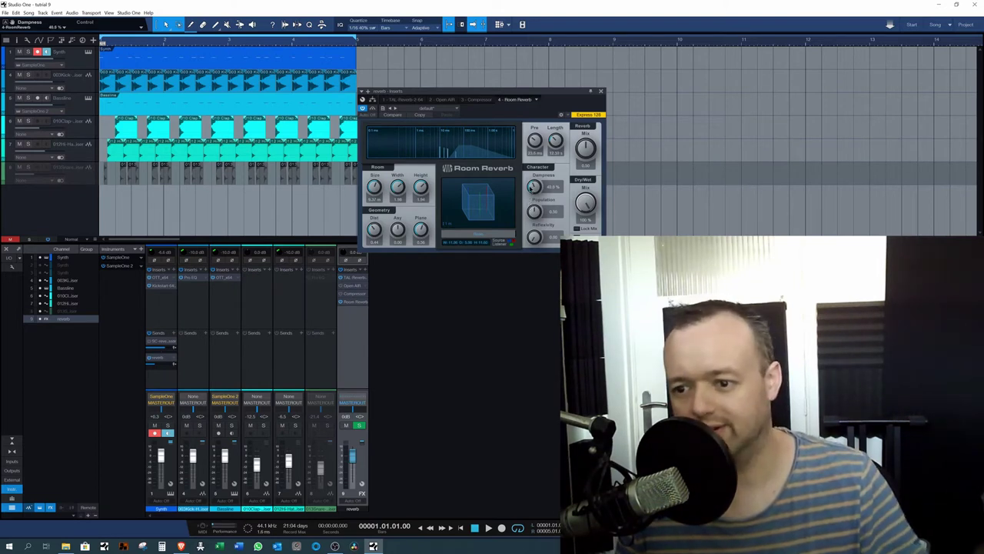
left_click_drag(534, 186, 534, 176)
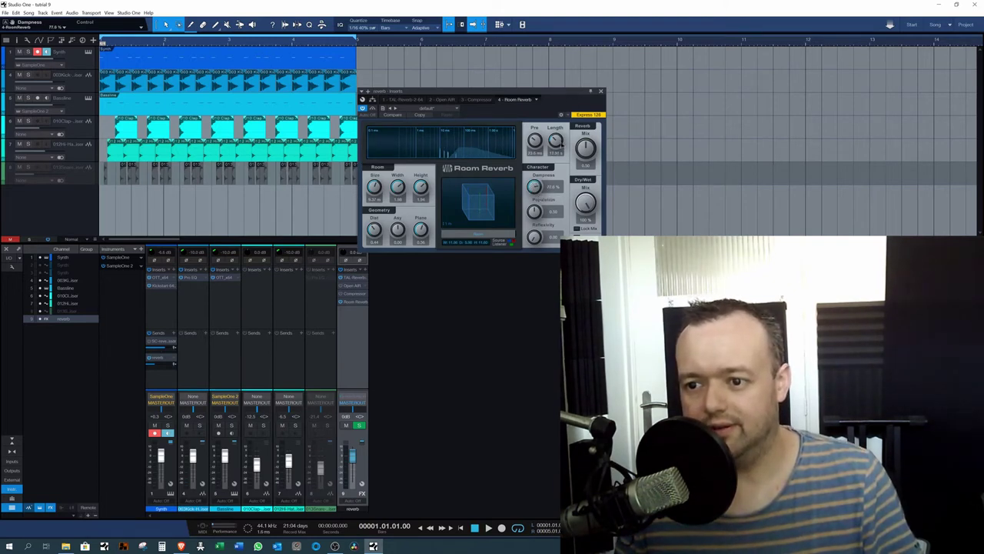
Cut the pre-delay to about 18 ms and shorten the reverb tail to about 900 ms.
left_click_drag(536, 141, 536, 117)
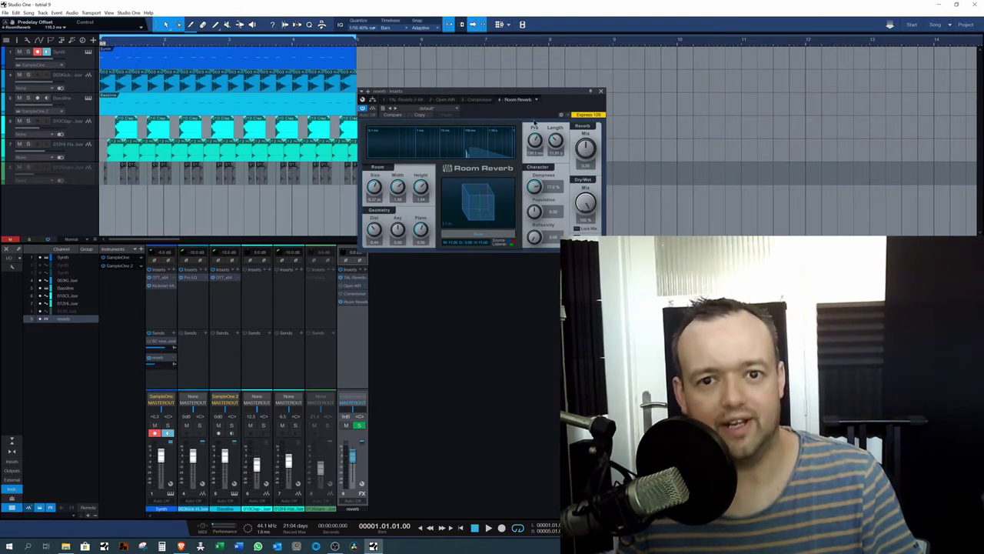
mouse_move(535, 140)
left_mouse_down()
mouse_move(535, 161)
mouse_move(555, 134)
left_mouse_up()
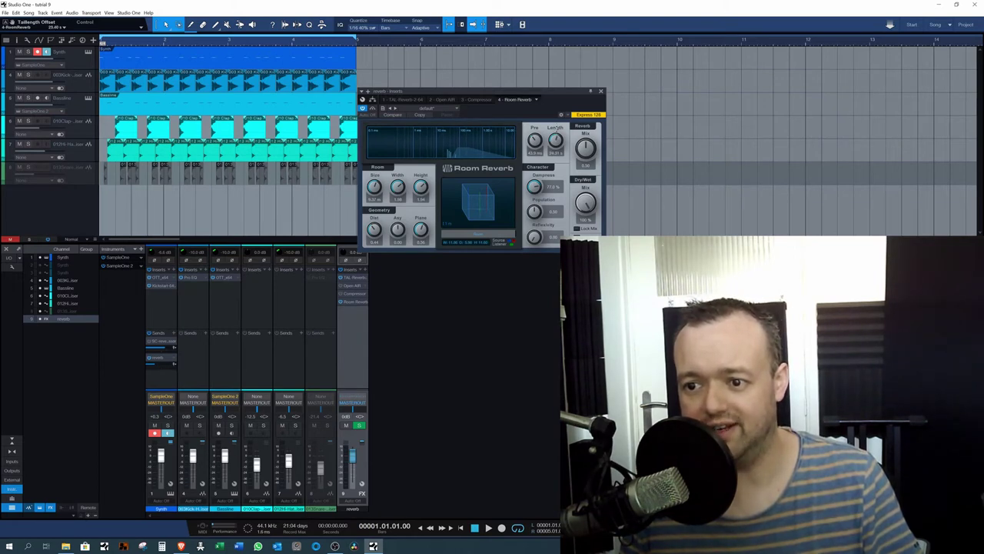
left_click_drag(555, 137, 556, 175)
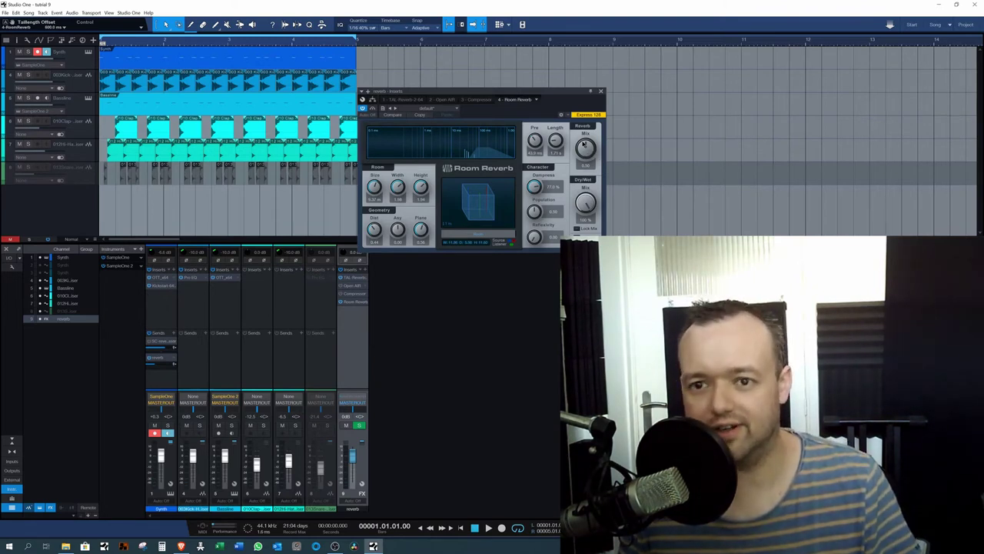
Close the Room Reverb editor, solo the Synth track and briefly play it back.
left_click(601, 92)
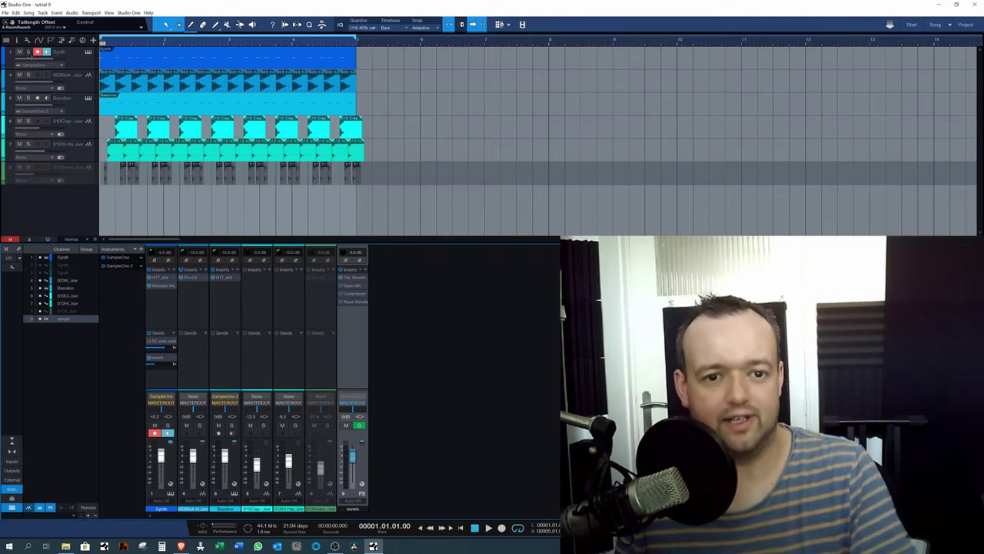
left_click(28, 51)
key("space")
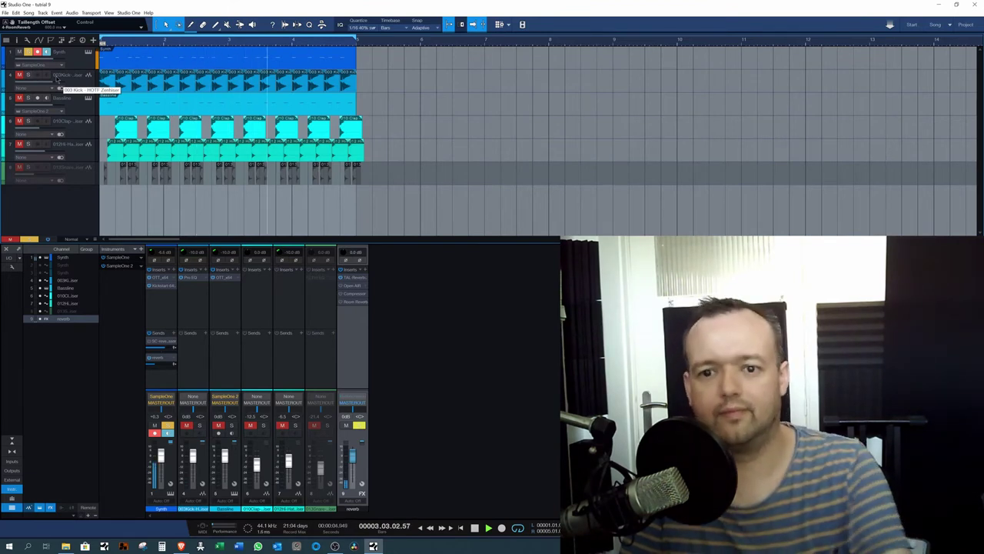
key("space")
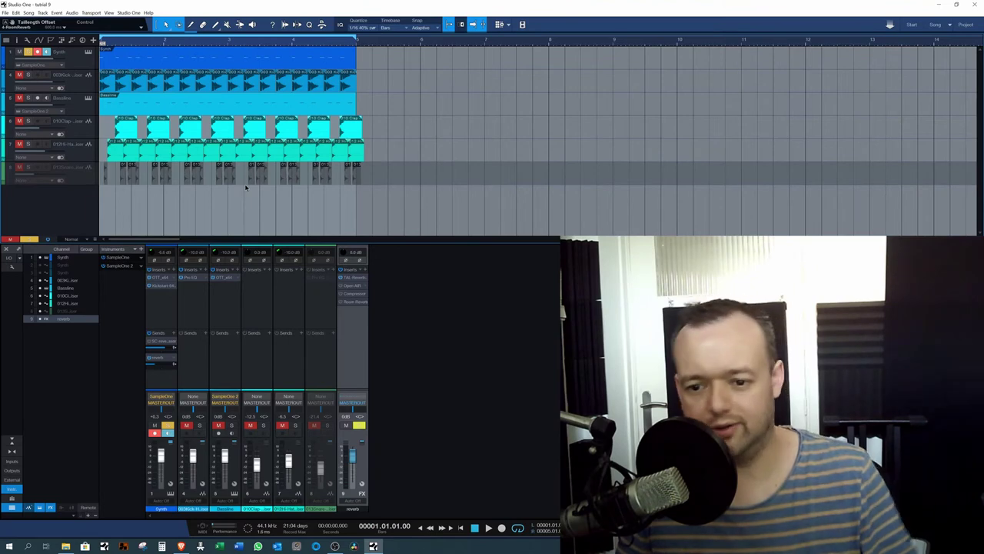
Open the reverb channel's Compressor, pick a sidechain source and audition the ducked reverb.
left_click(343, 294)
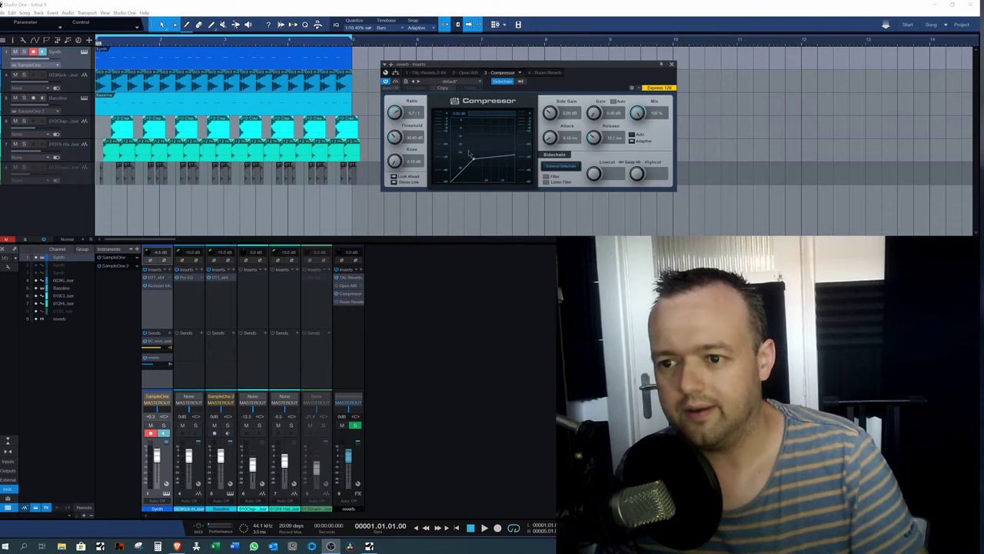
left_click(520, 83)
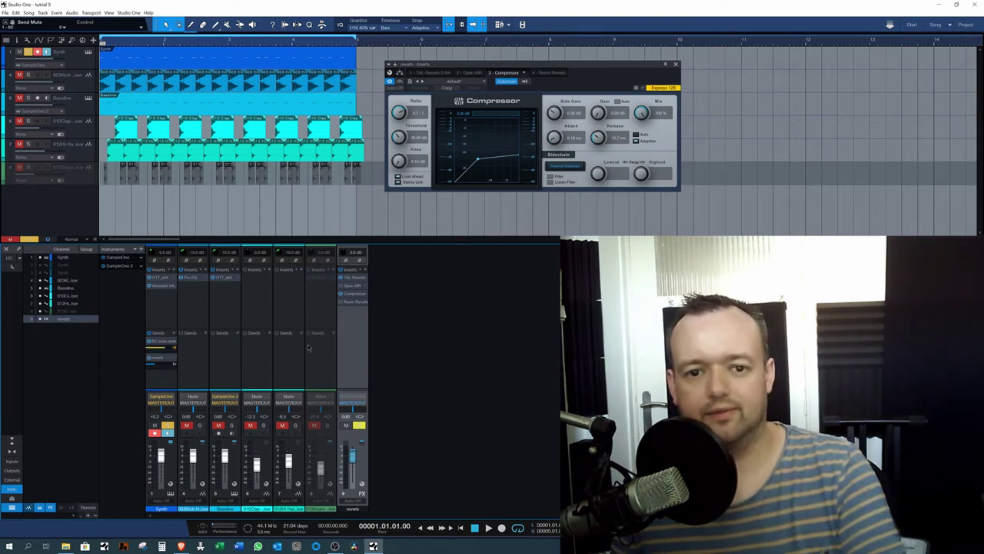
key("space")
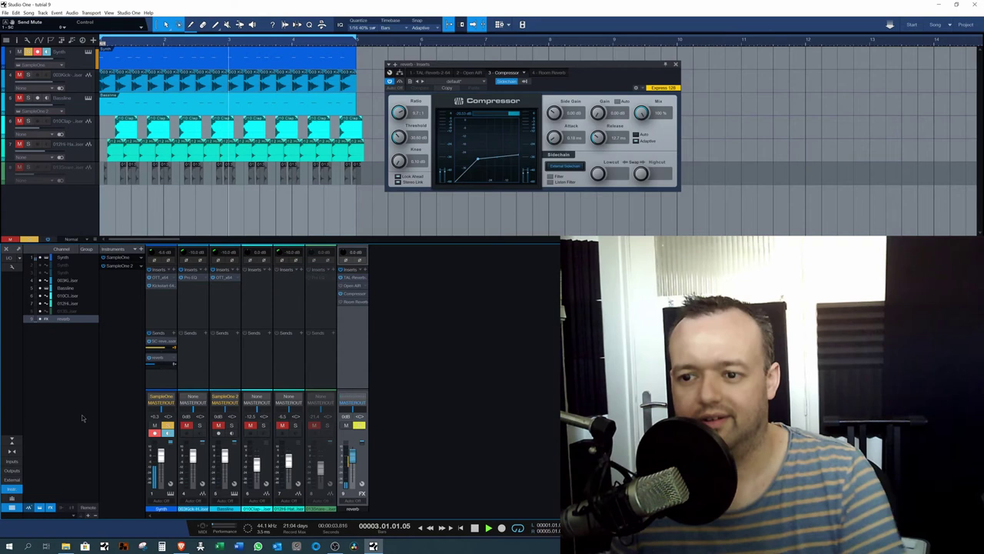
Restart playback from the top and raise channel 1's reverb send to -7.2 dB.
key("space")
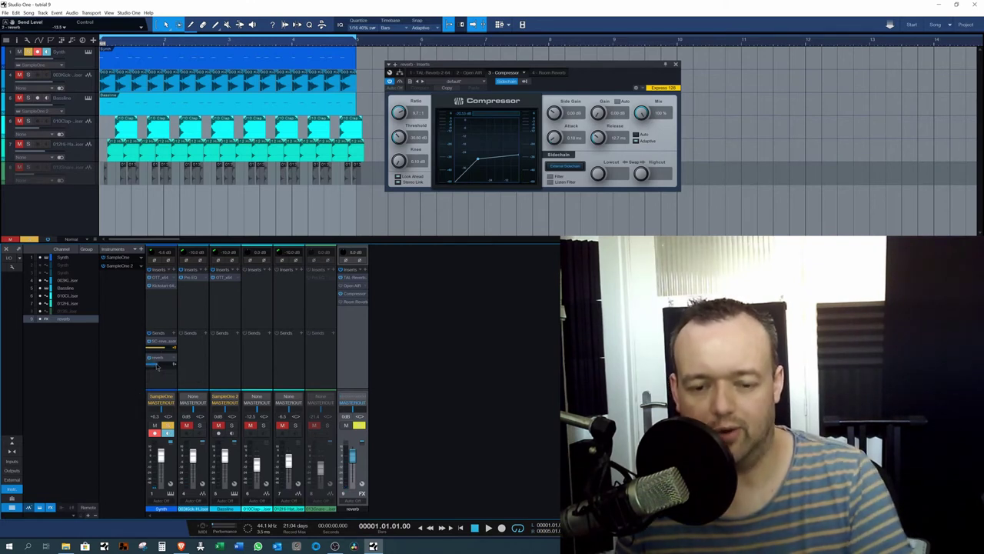
key("space")
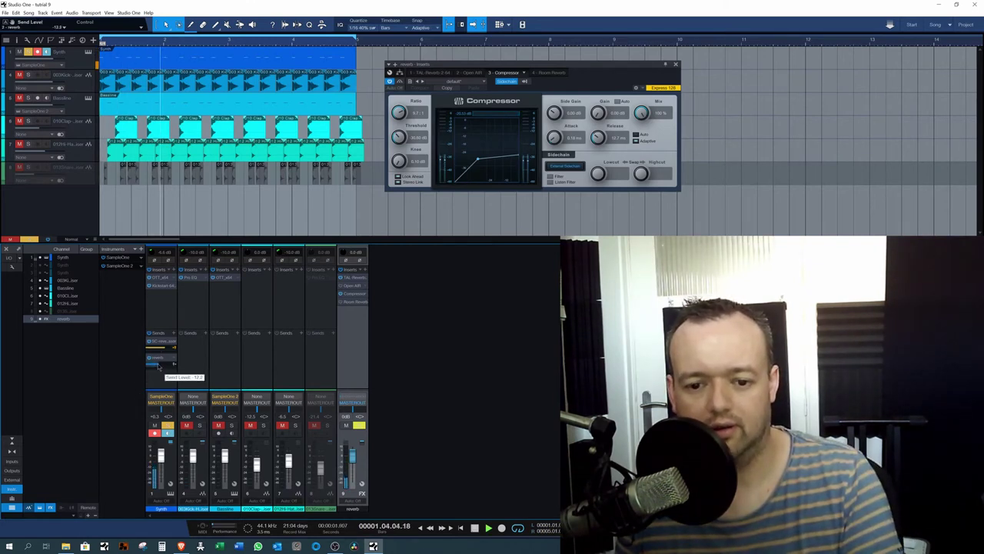
left_click_drag(158, 367, 156, 368)
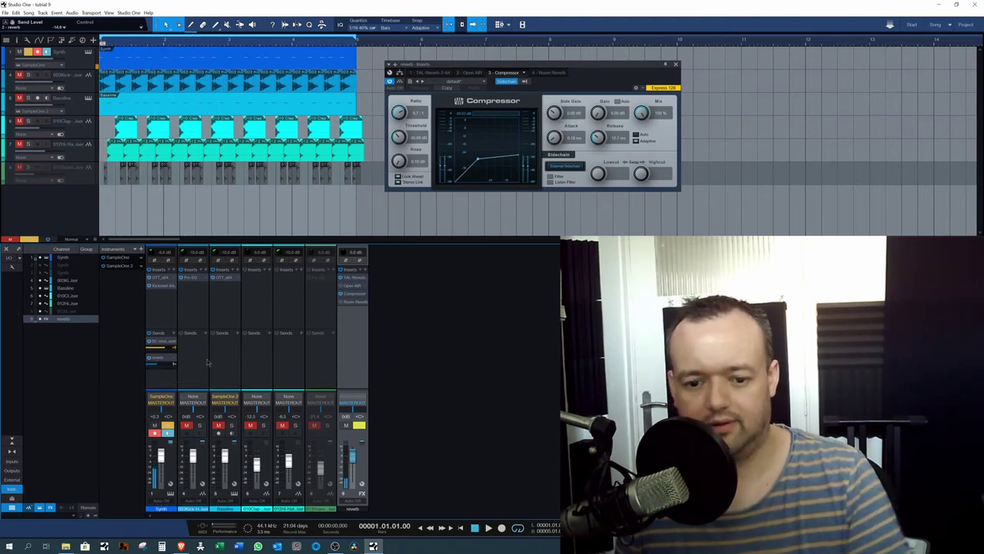
Unsolo channel 1, set TAL-Reverb's pre delay to about 42 ms, and close the plugin.
left_click(167, 425)
key("Home")
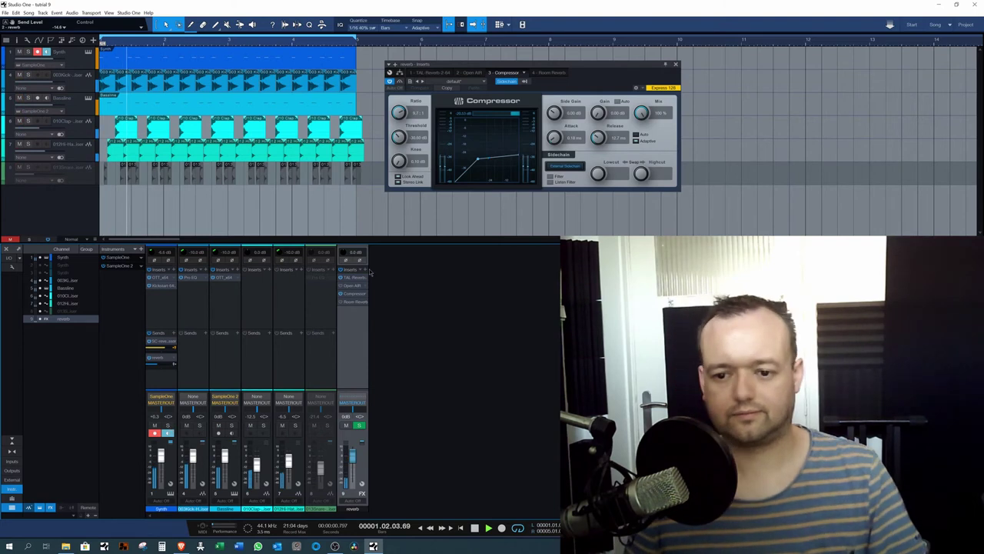
left_click(431, 72)
left_click_drag(541, 127, 543, 146)
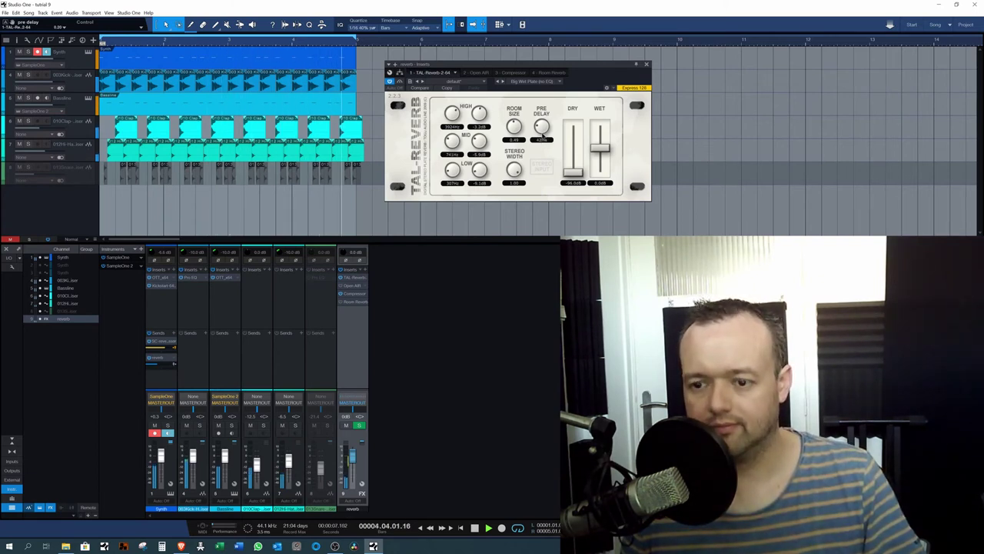
key("space")
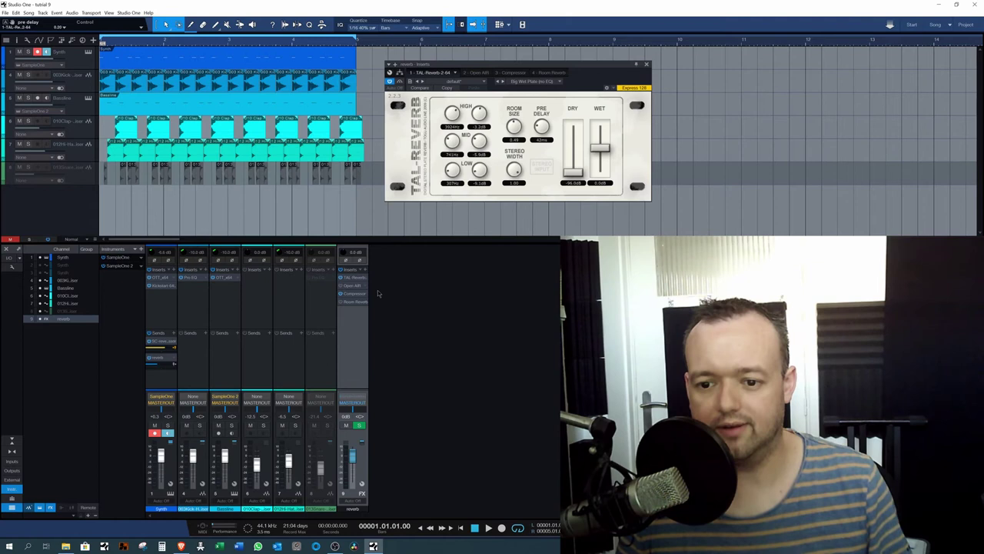
left_click(646, 64)
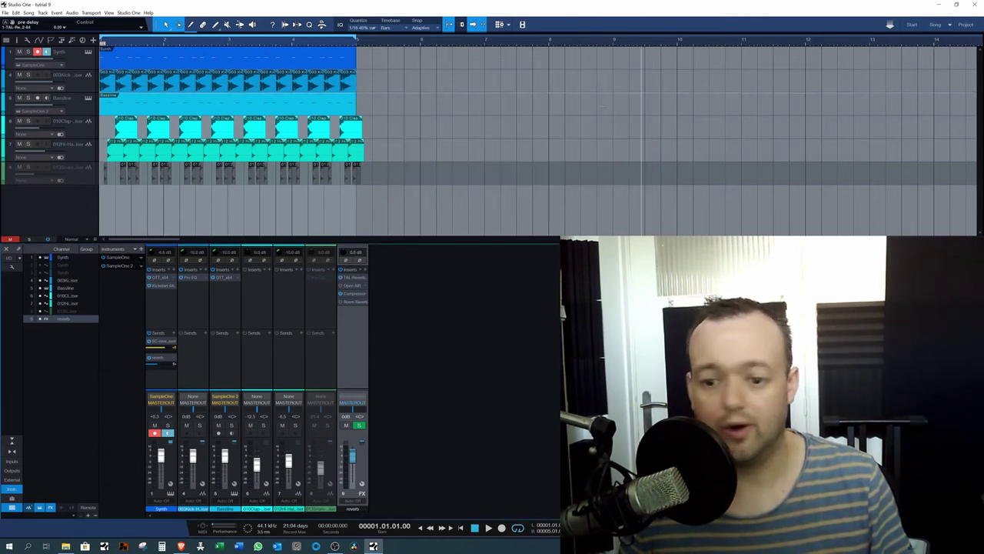
Open Open AIR with channel 1 soloed, drop predelay to about 84 ms, and enable Log. Time.
left_click(355, 286)
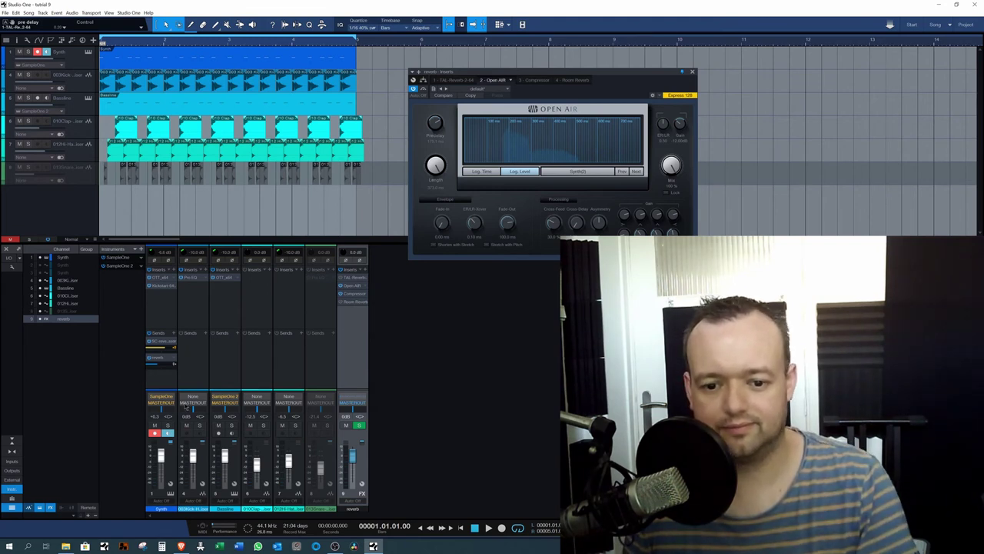
left_click(168, 425)
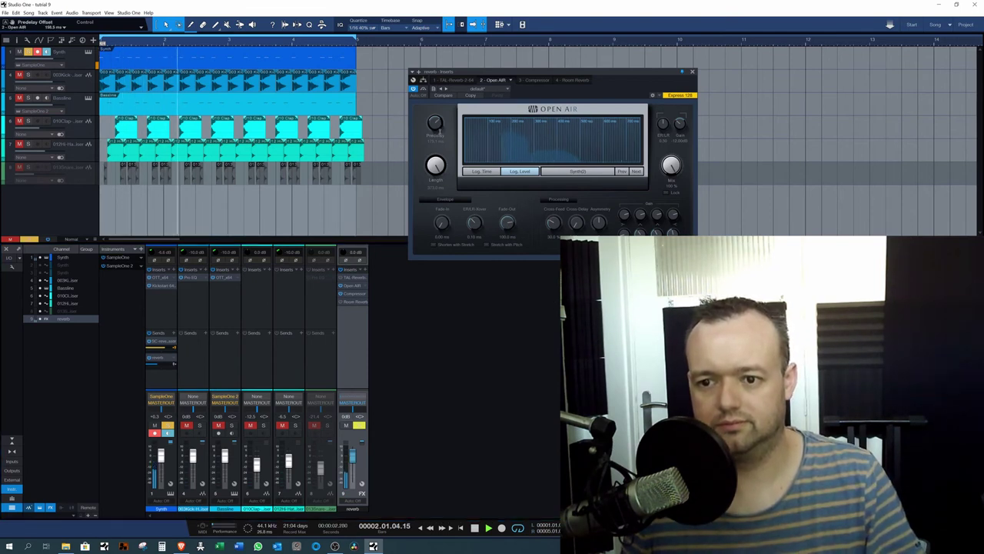
left_click_drag(437, 132, 446, 157)
left_click(475, 172)
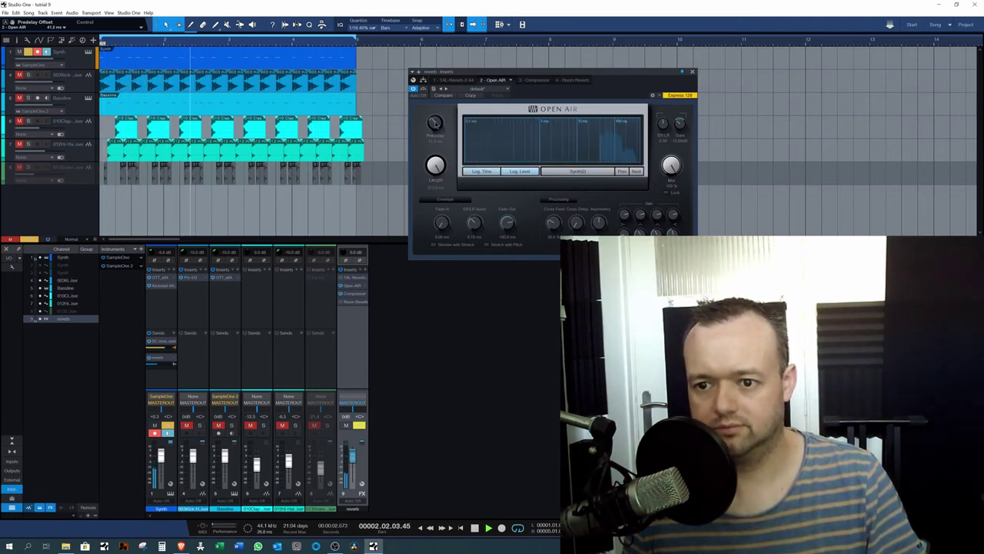
Lower Open AIR's predelay further and lengthen its tail to about 401 ms.
left_click_drag(666, 117, 665, 112)
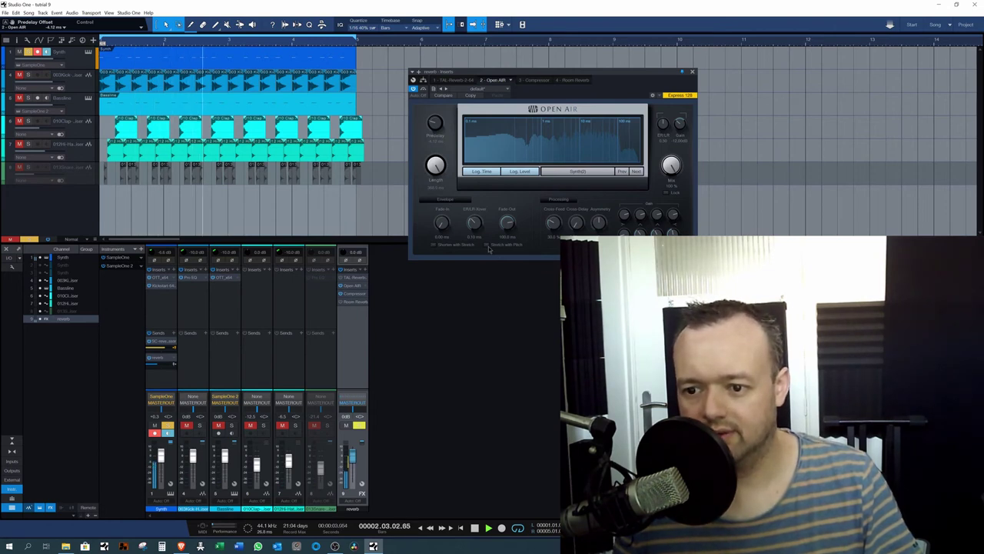
left_click_drag(436, 165, 439, 142)
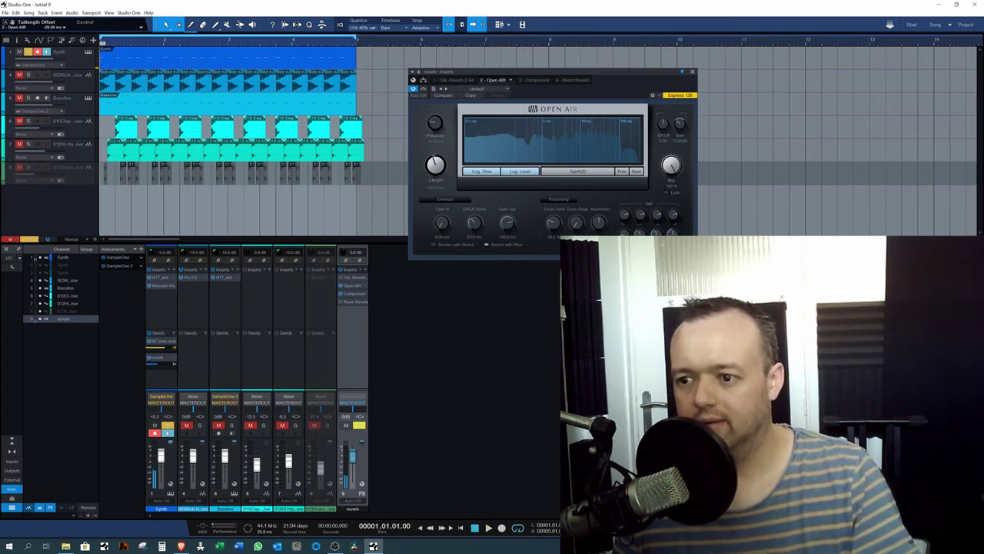
key("space")
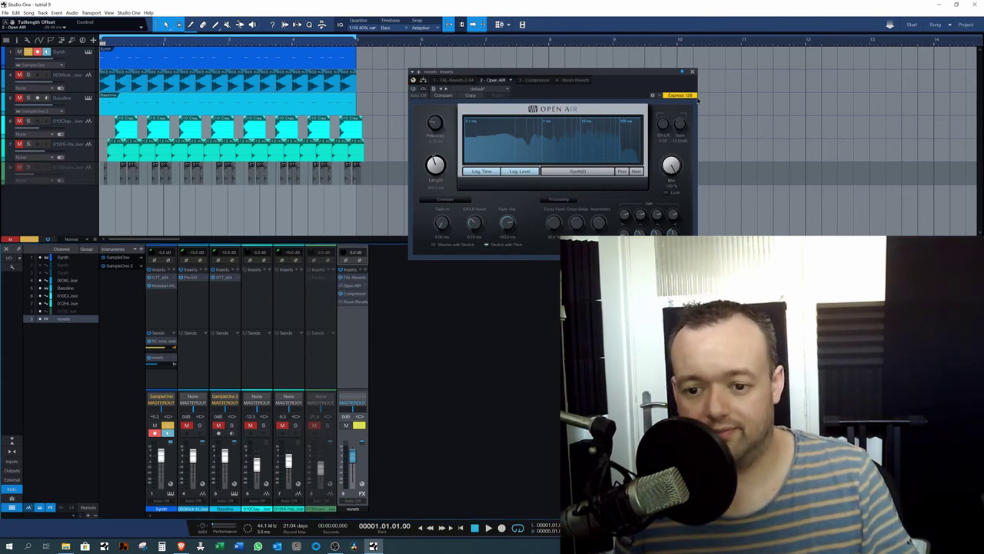
Close Open AIR and audition TAL-Reverb with channel 1 unsoloed, lowering High gain and setting Room Size 0.40.
left_click(692, 71)
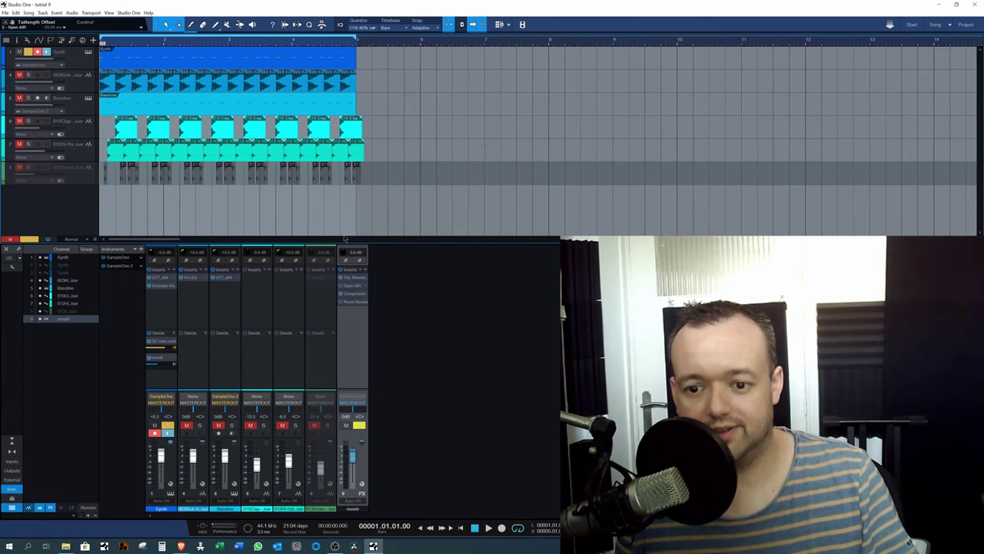
left_click(356, 279)
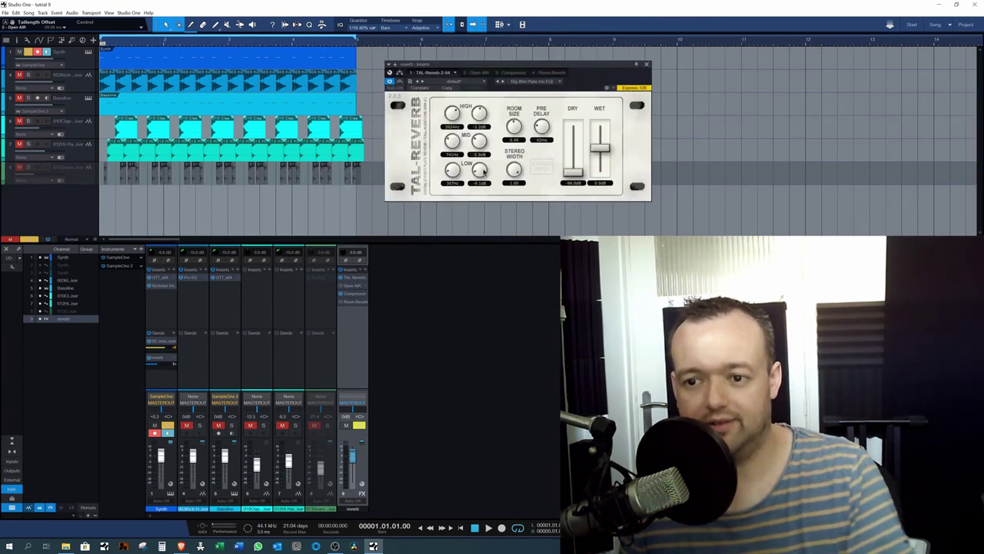
key("space")
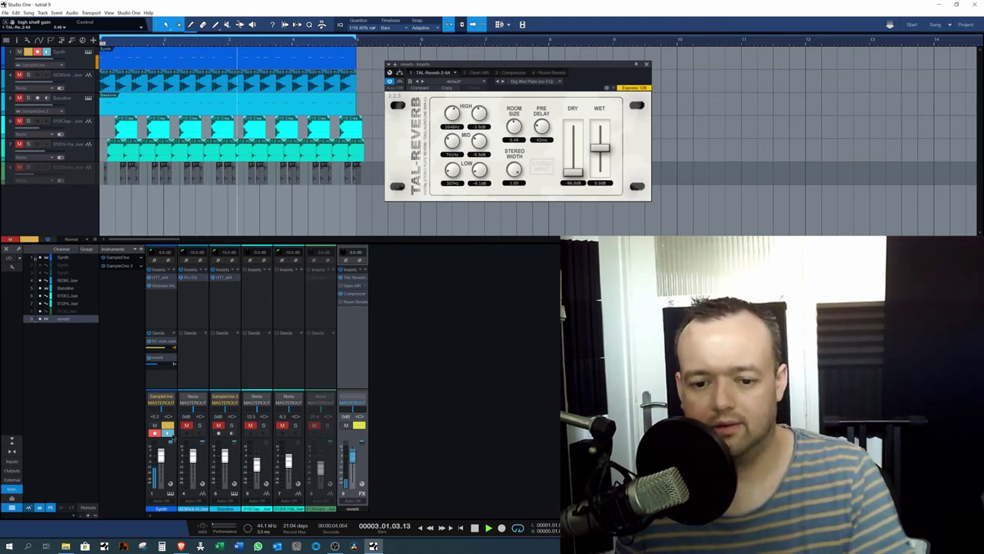
left_click(168, 425)
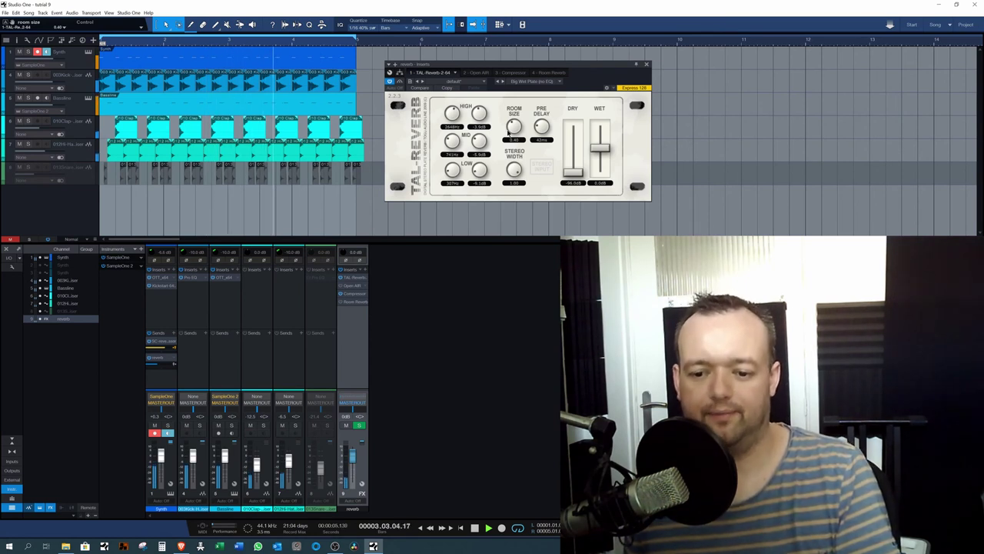
key("space")
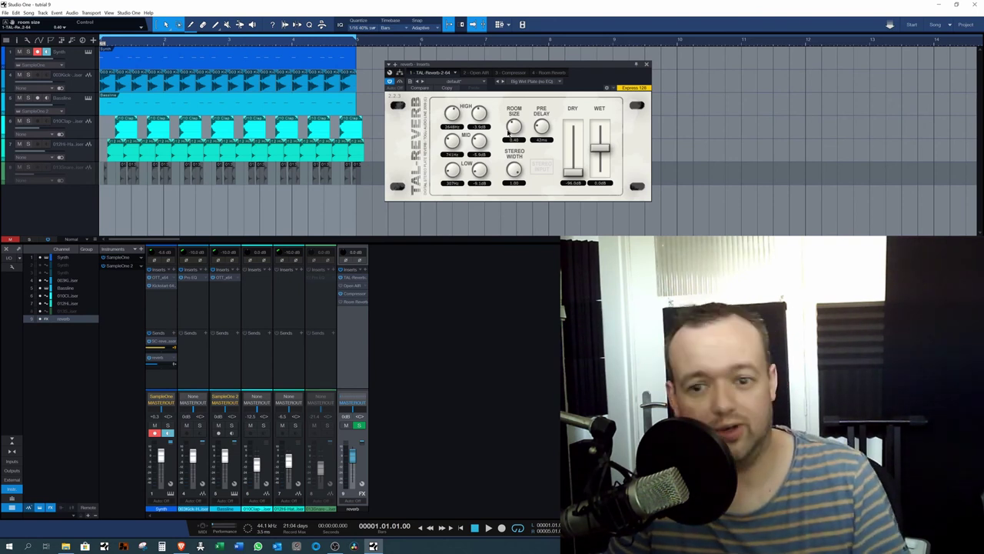
left_click(575, 114)
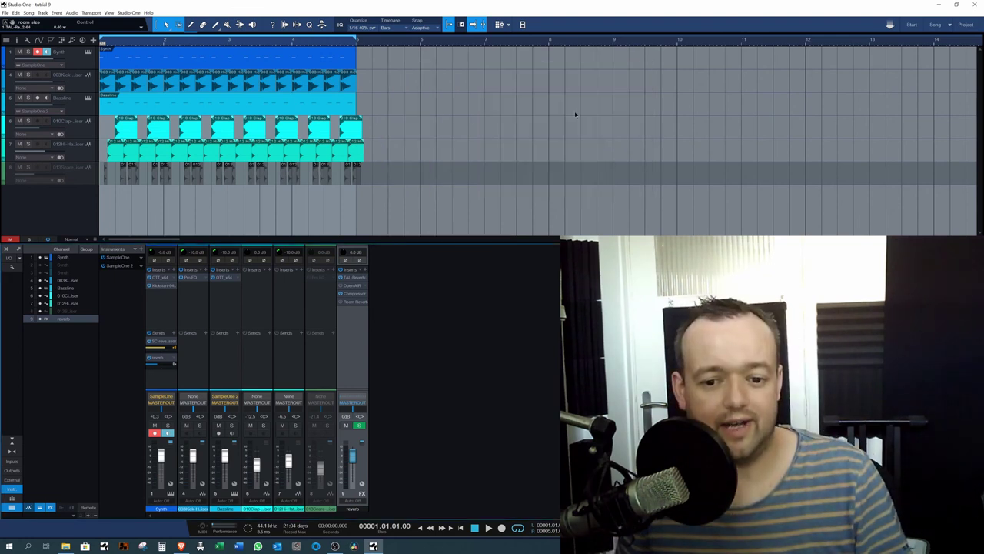